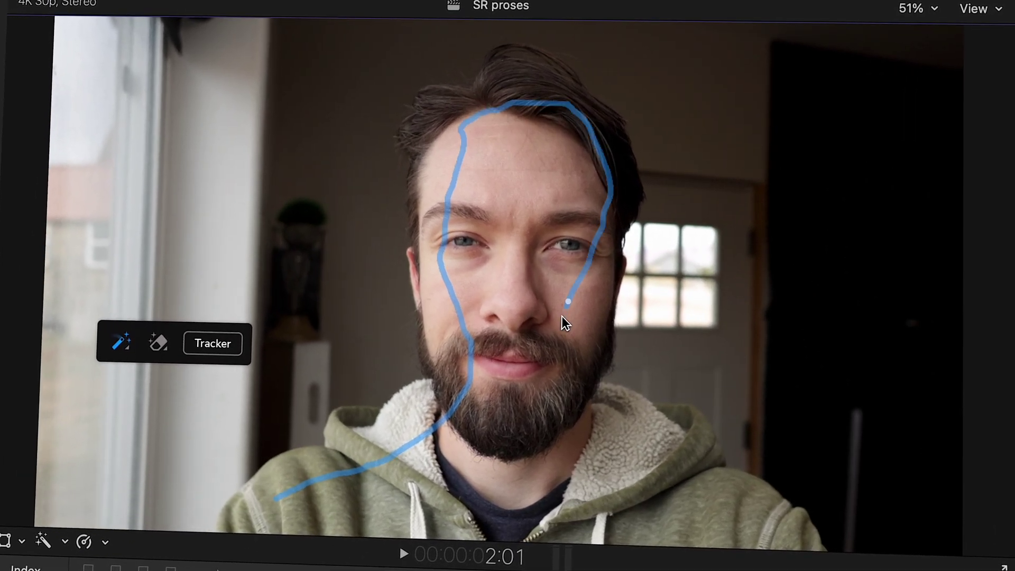
Step: Brush an mRotoAI mask over the man in the webcam shot and track it forward
left_click_drag(781, 515, 783, 516)
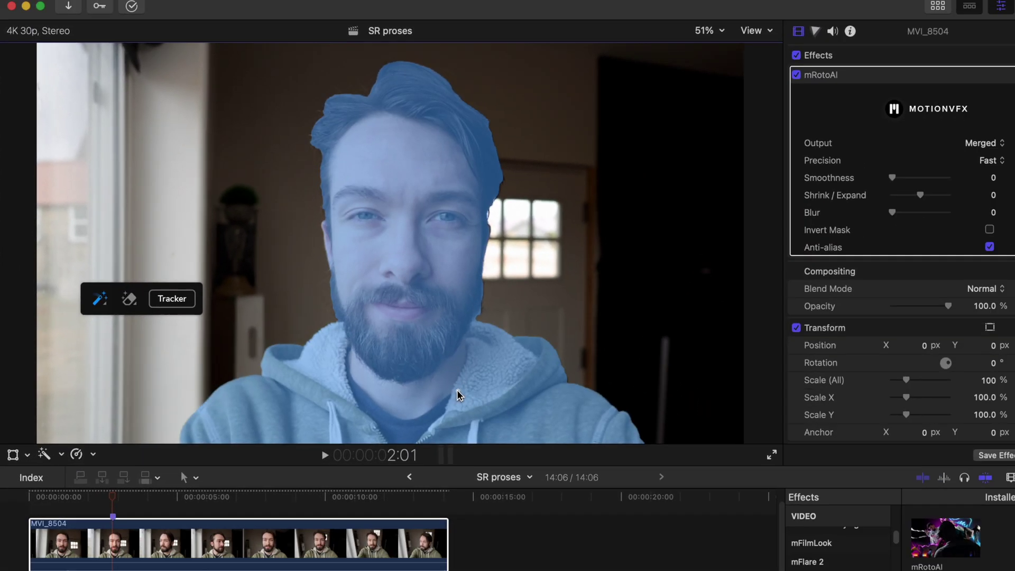
left_click(129, 318)
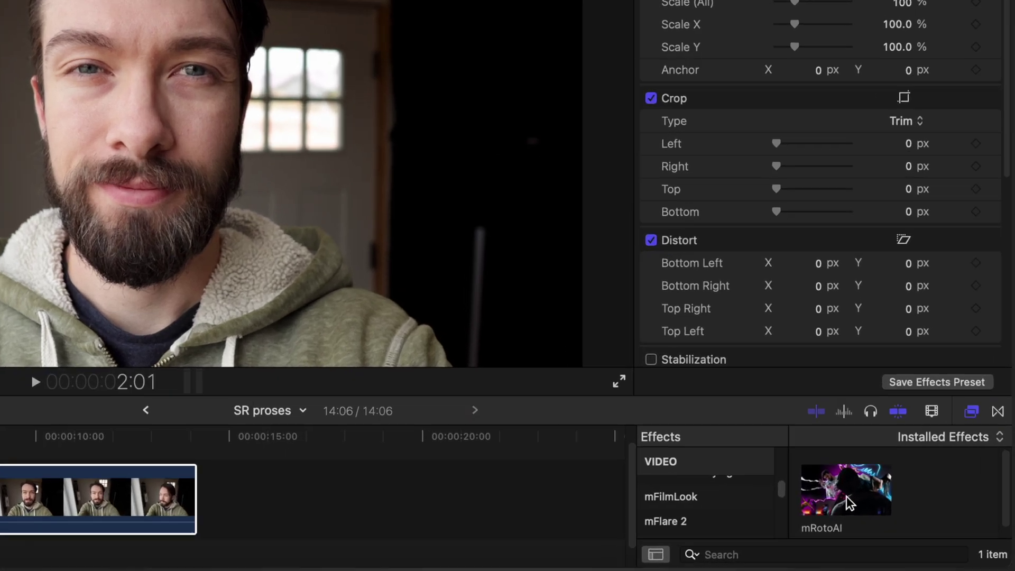
Step: Apply mRotoAI to MVI_8504, paint over the man's hoodie, and track the mask through 340 frames
left_click_drag(939, 521, 437, 504)
left_click_drag(345, 457, 0, 481)
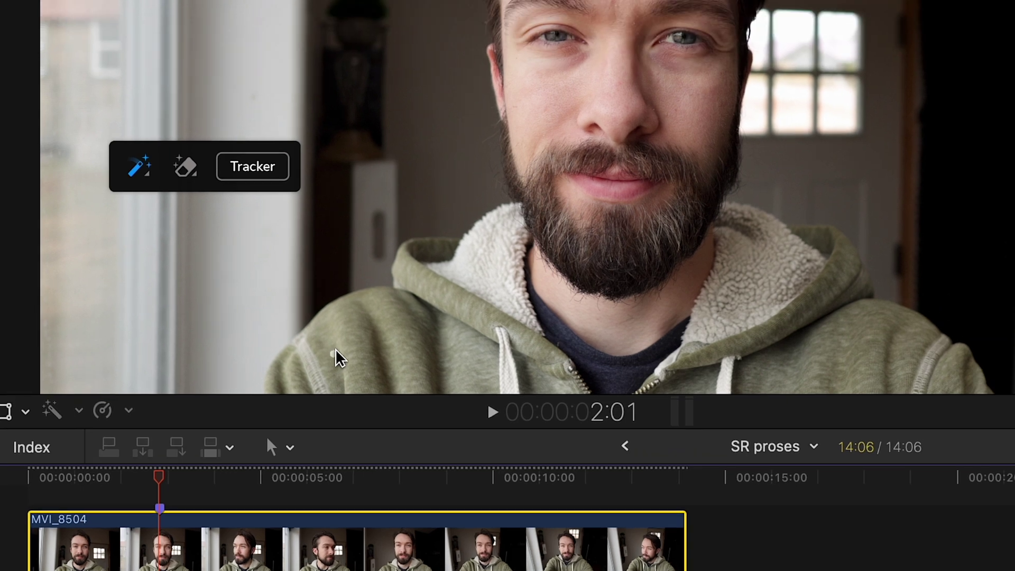
left_click_drag(334, 352, 417, 313)
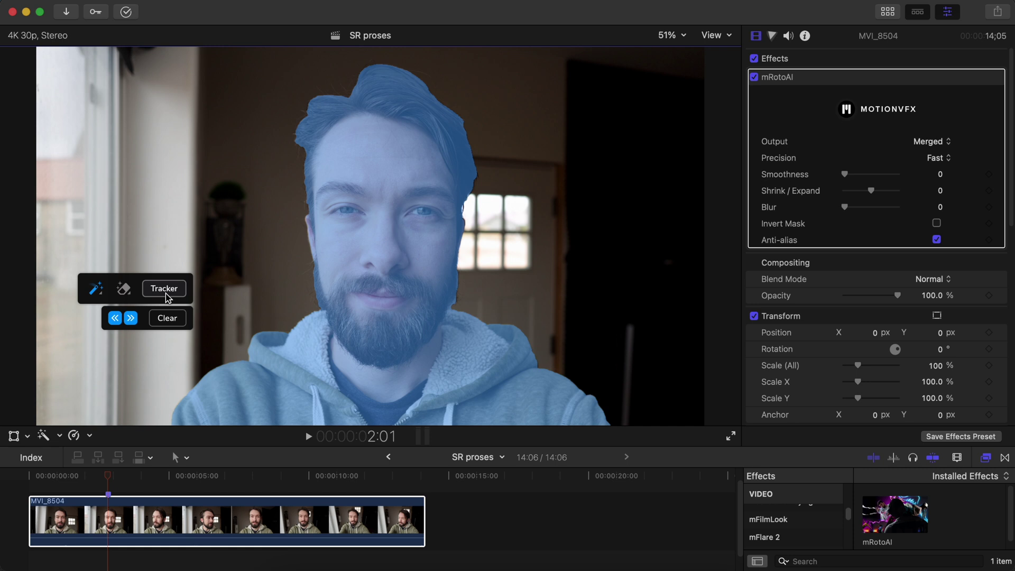
left_click(130, 319)
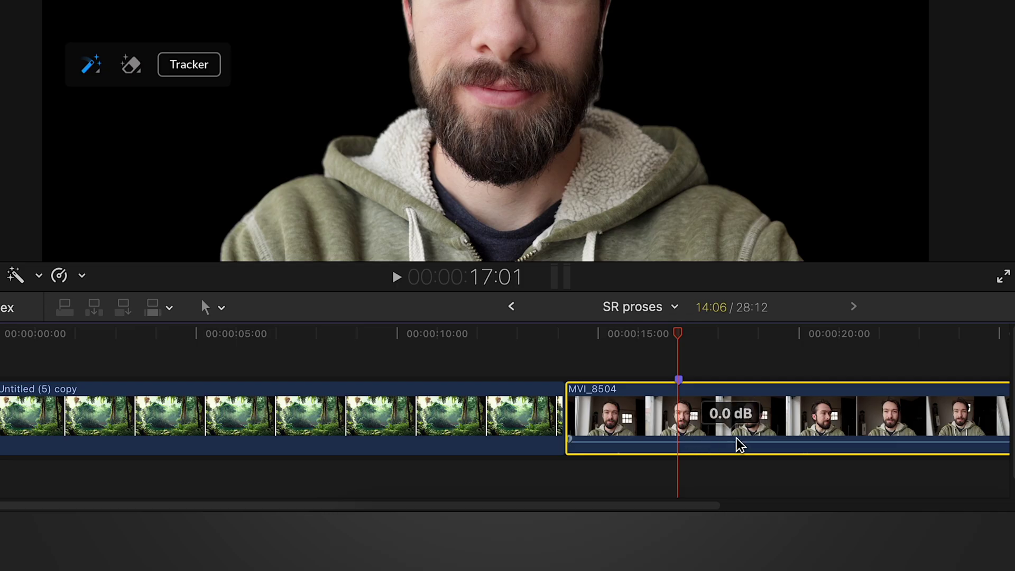
Step: Connect the masked MVI_8504 clip above the jungle clip and play back the result
left_click_drag(846, 418, 212, 349)
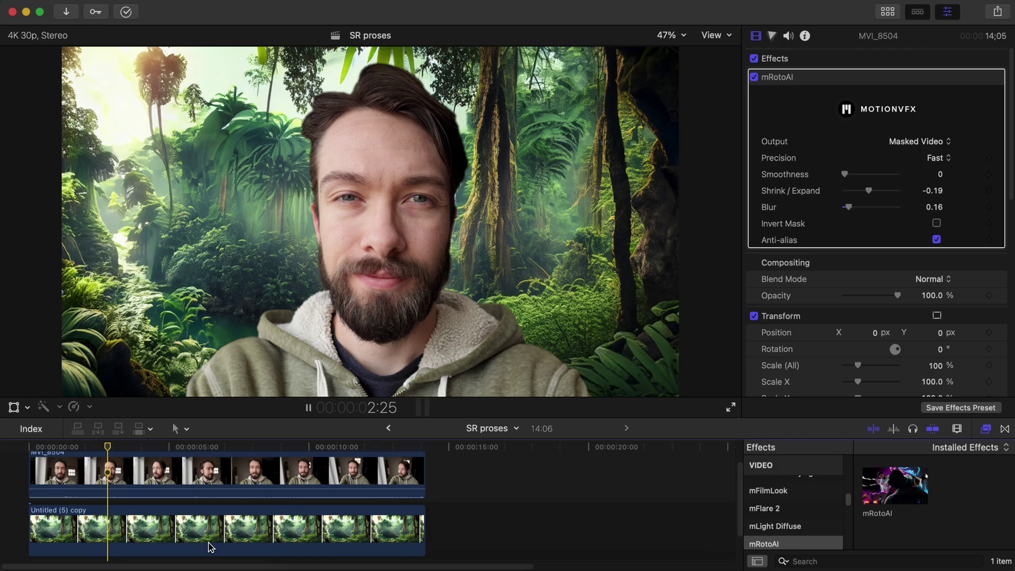
key("space")
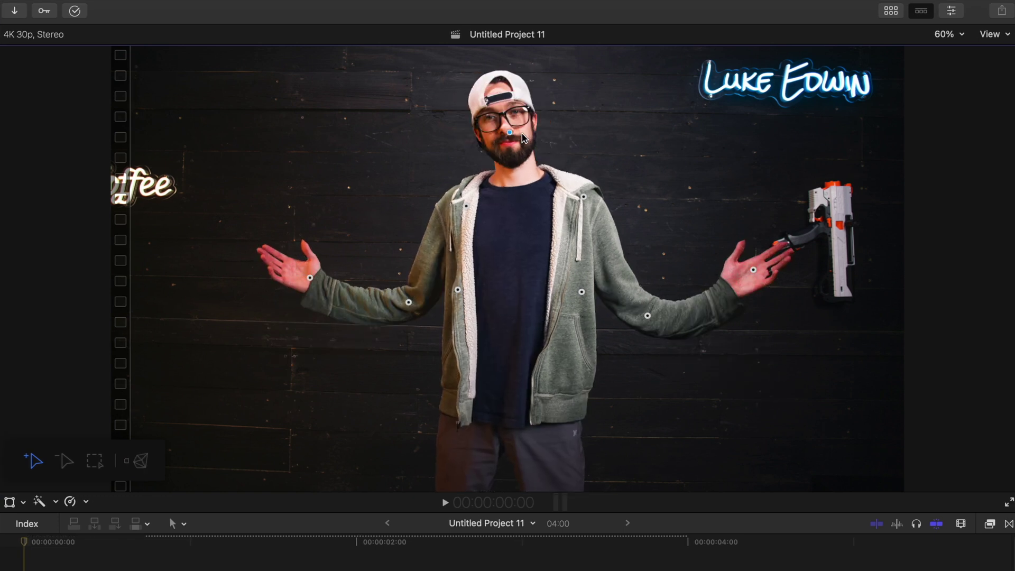
Step: Use the viewer's pose handles to lower the man's head and raise his left-side arm
left_click_drag(517, 113, 516, 136)
left_click_drag(408, 305, 356, 298)
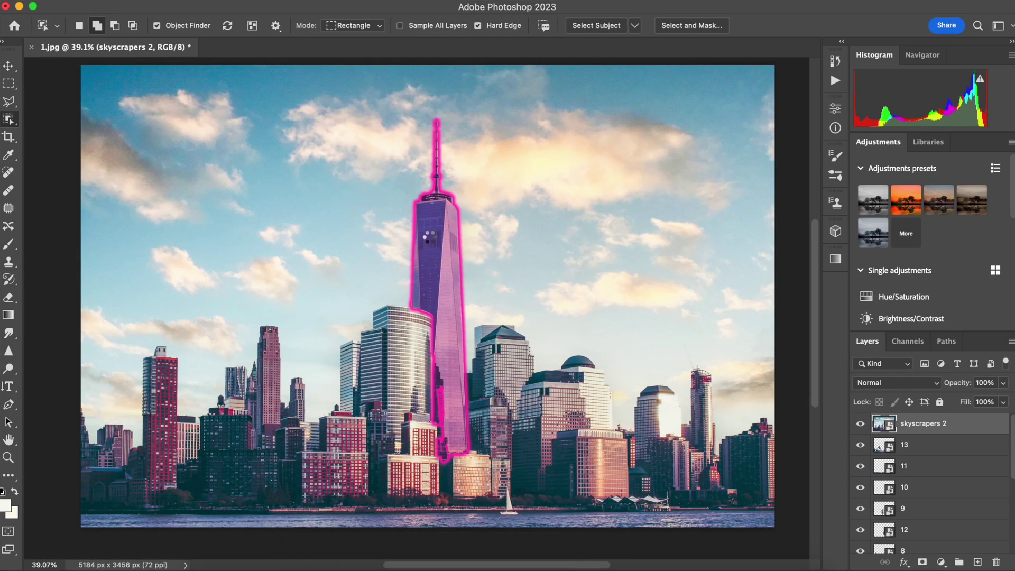
Step: Select the tall spire tower in the skyline photo with the Object Selection tool
left_click(429, 236)
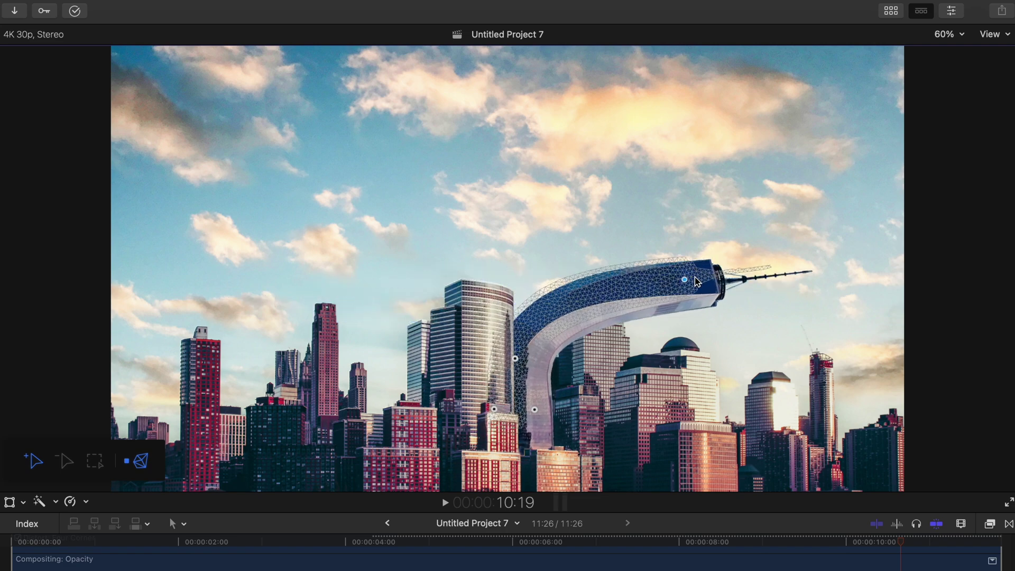
Step: Swing the warped tower's top handle upward so the spire points out of frame
left_click_drag(705, 207, 577, 8)
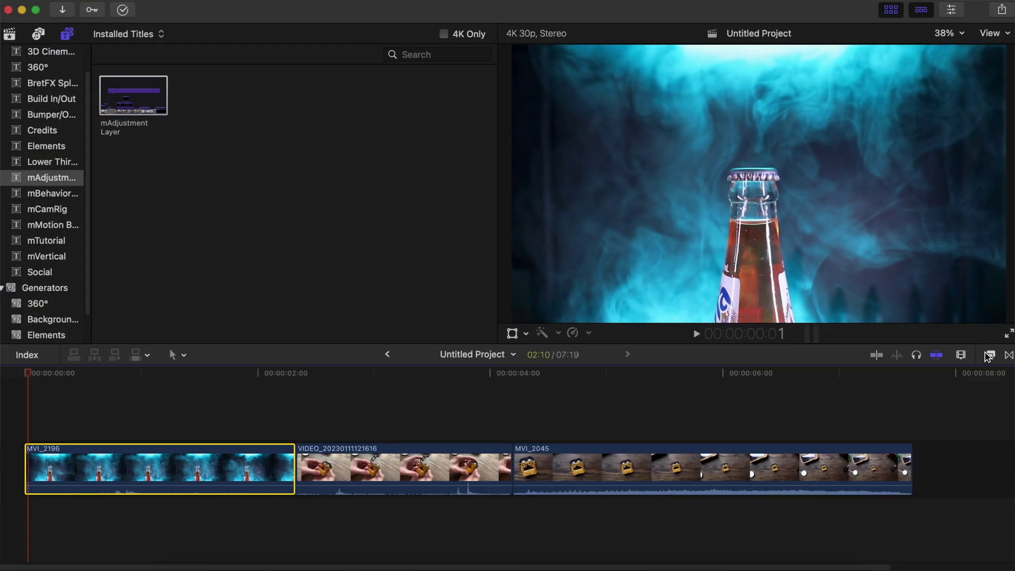
Step: Place the mAdjustment Layer title in the timeline above the MVI_2196 bottle clip
left_click_drag(140, 106, 36, 431)
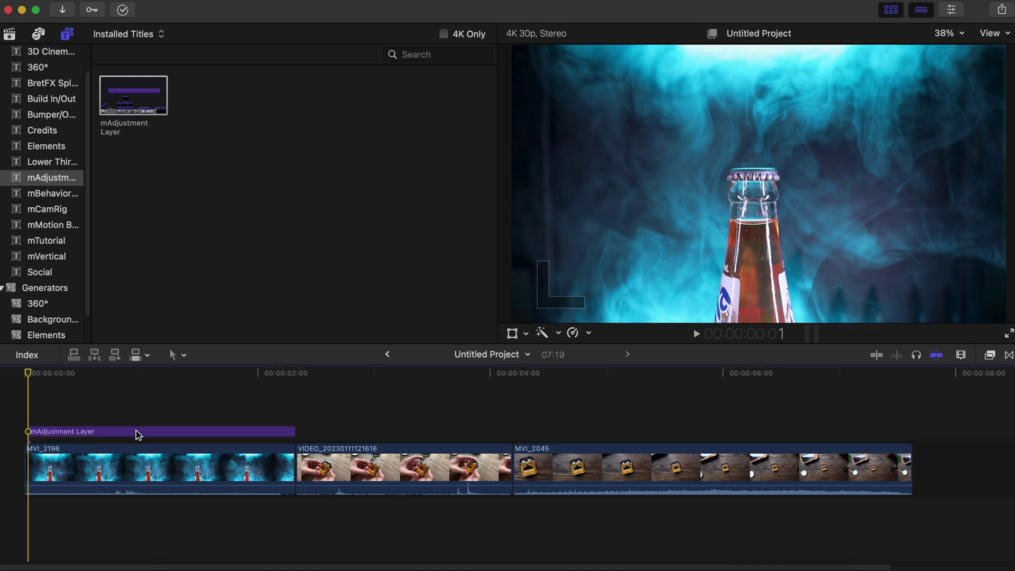
Step: Apply mLight Diffuse 05 to the mAdjustment Layer and preview the glow around 4:06–4:23
left_click(990, 355)
left_click_drag(897, 509, 279, 431)
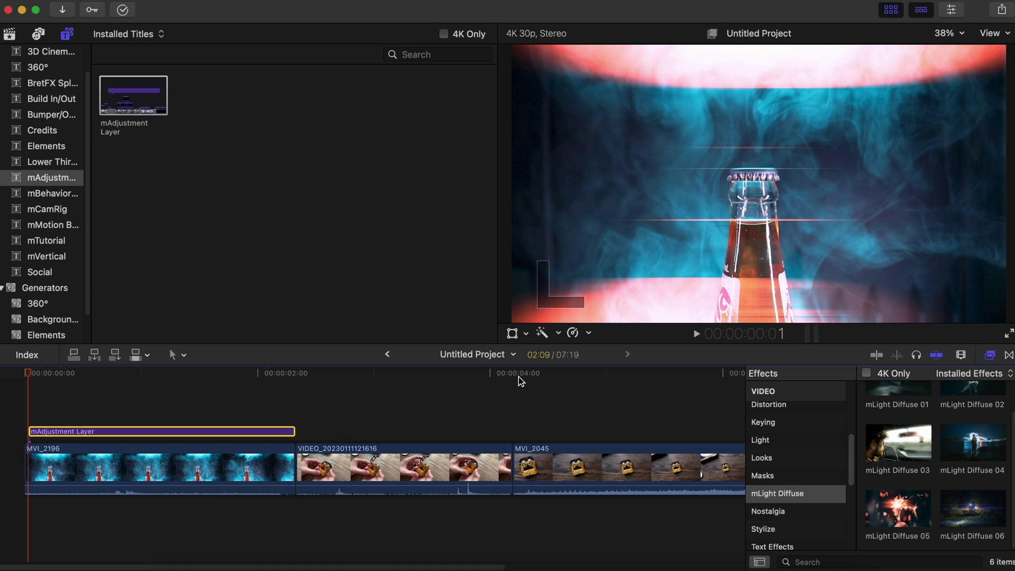
key("space")
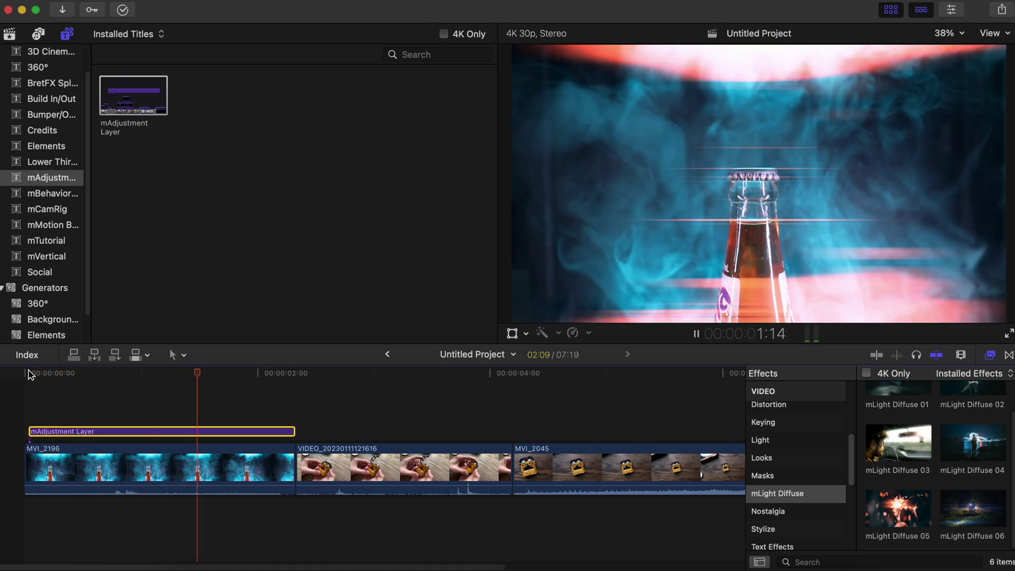
key("space")
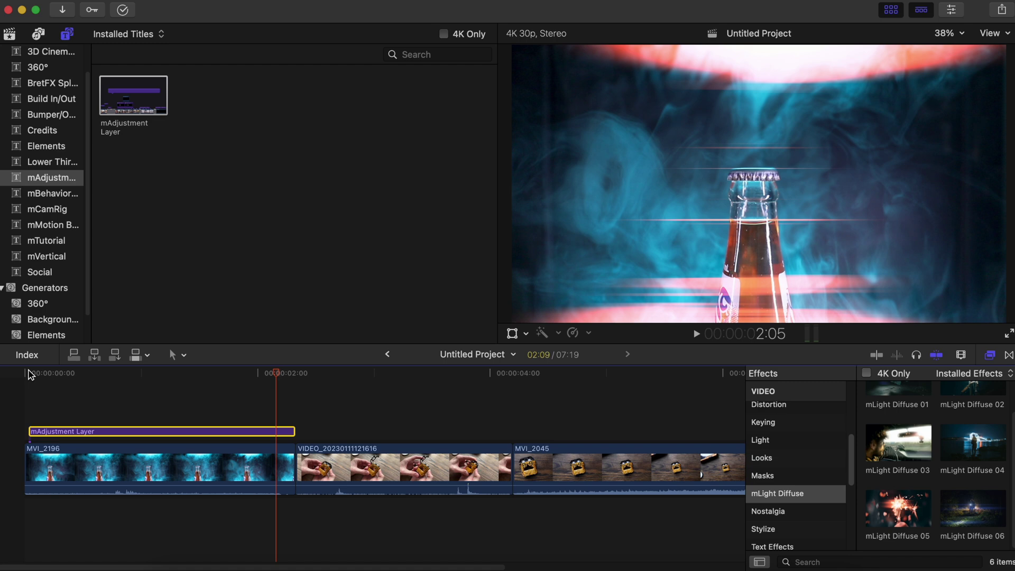
left_click(513, 375)
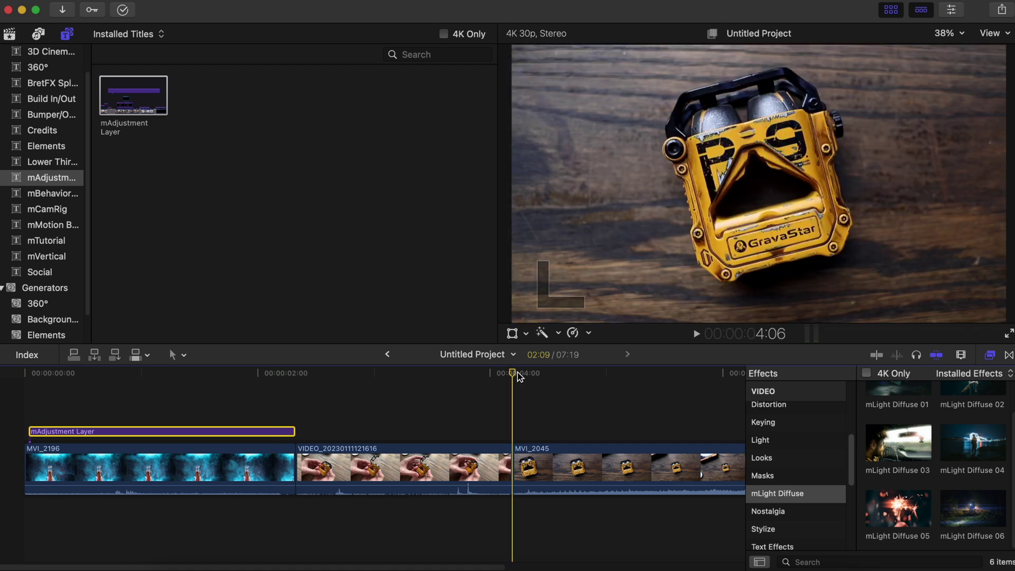
key("super+equal")
left_click(229, 378)
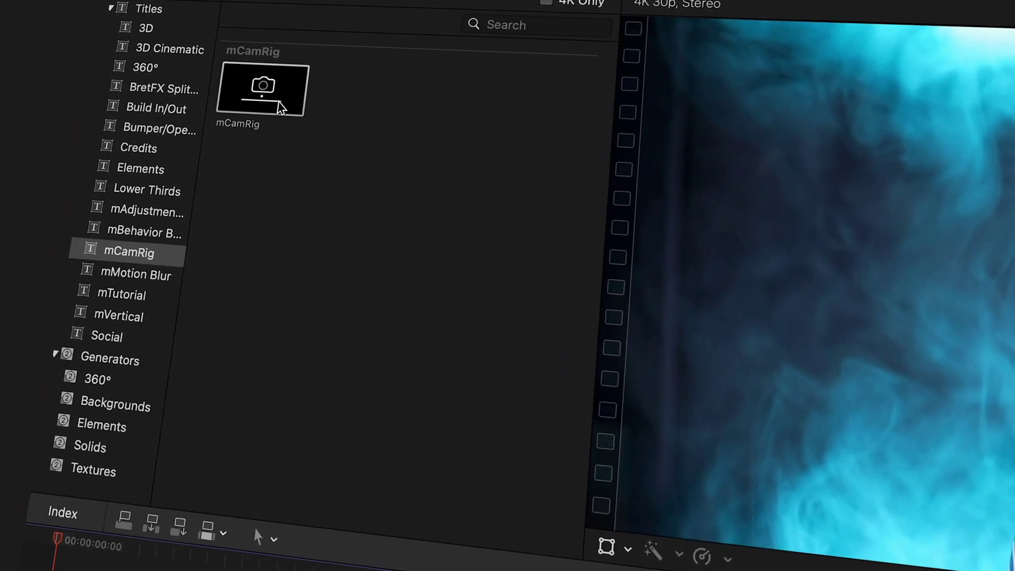
Step: Drop the mCamRig title above MVI_2196 and play the project to preview the camera motion
left_click_drag(284, 109, 209, 410)
left_click_drag(117, 453, 50, 480)
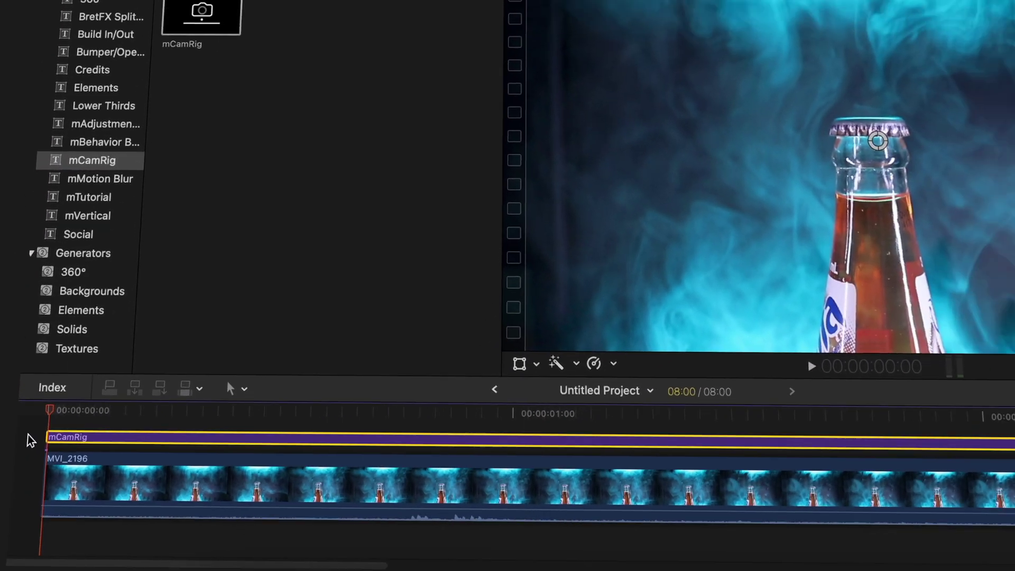
key("space")
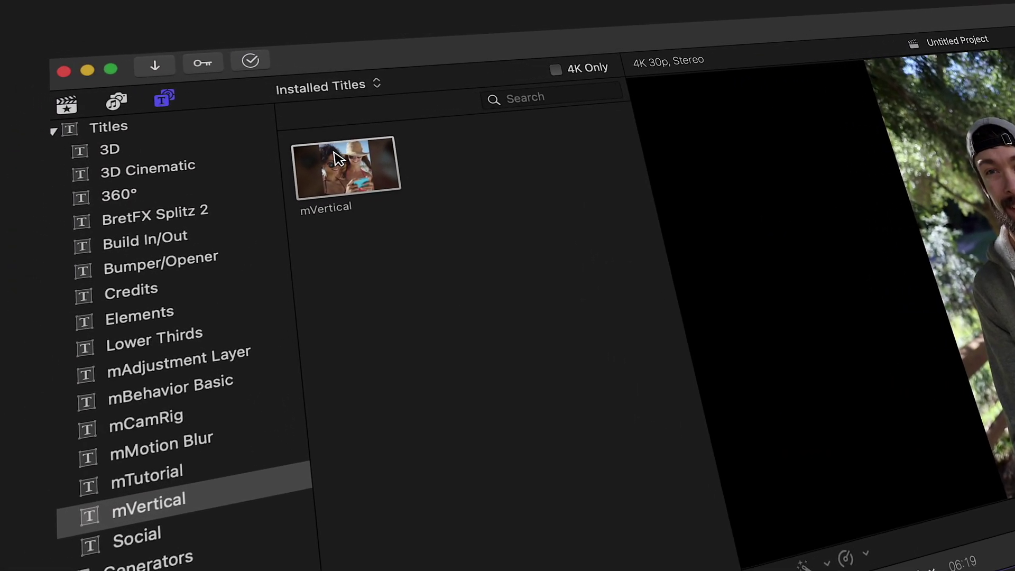
Step: Place mVertical above MVI_2249, then disable it to show plain black sides
left_click_drag(339, 159, 21, 570)
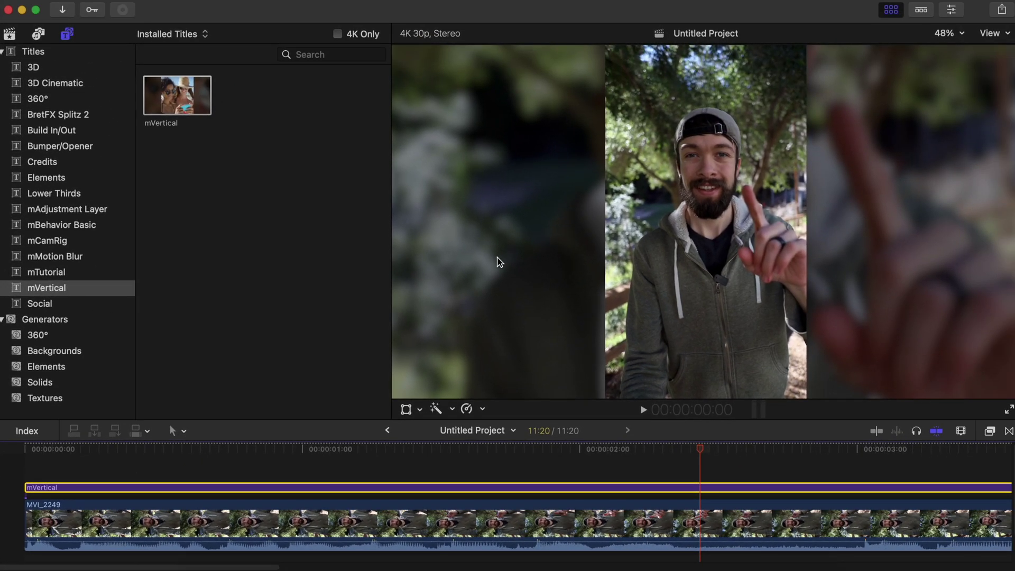
key("v")
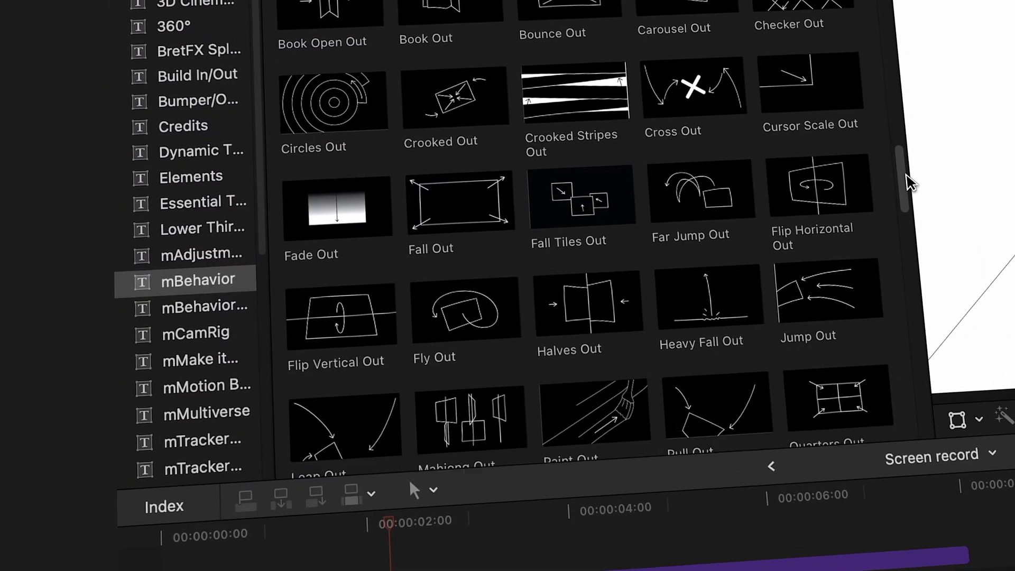
Step: Layer the mBehavior Leap In, Jump and Leap Out titles over the Spill title clip
left_click_drag(907, 180, 959, 372)
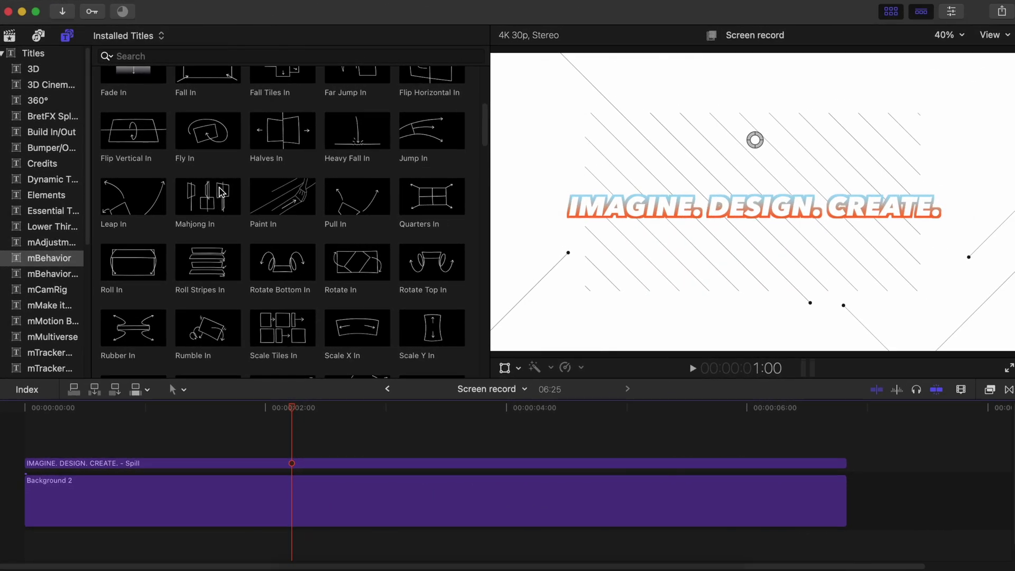
left_click_drag(143, 201, 25, 448)
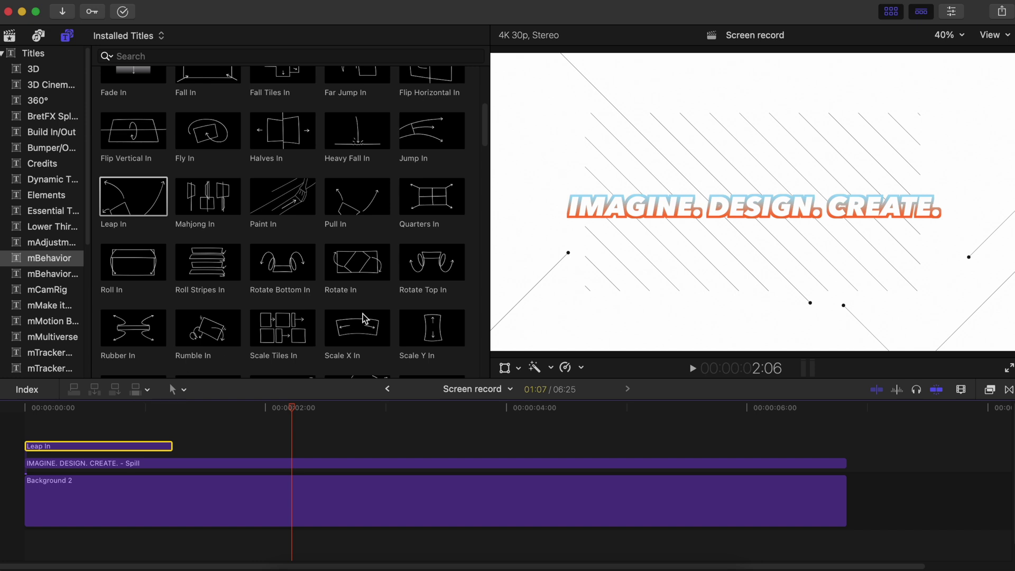
scroll(363, 318, "down", 10)
left_click_drag(290, 141, 182, 447)
scroll(390, 294, "down", 10)
scroll(390, 294, "up", 1)
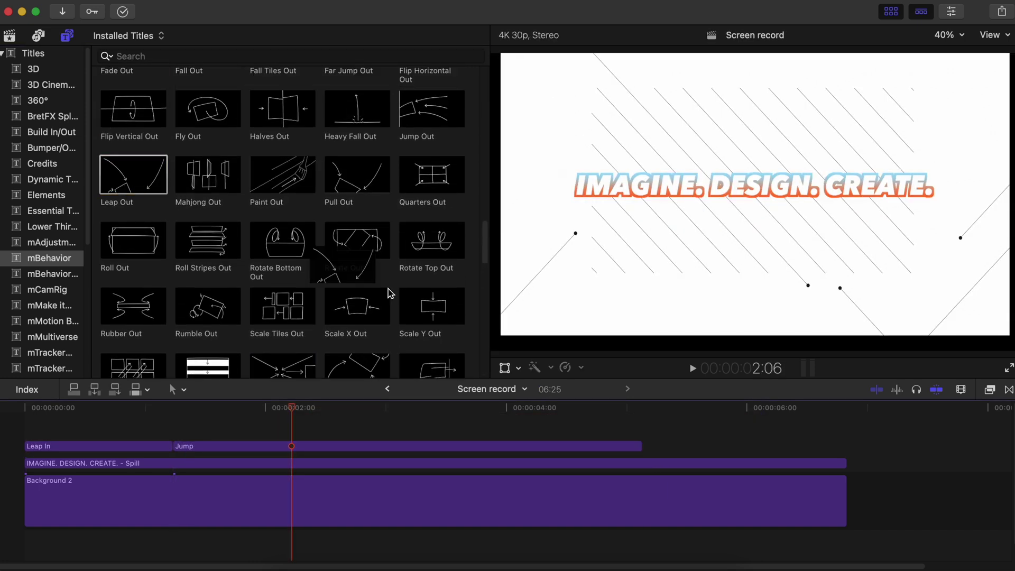
left_click_drag(390, 294, 699, 442)
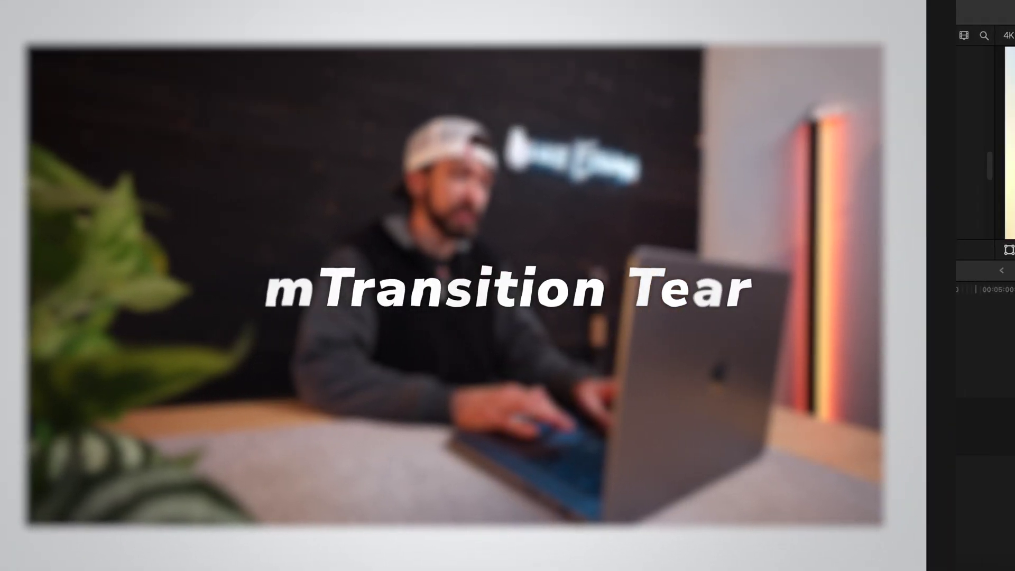
Step: Scroll through the mTransition Tear transition presets in the Transitions browser
scroll(845, 82, "down", 10)
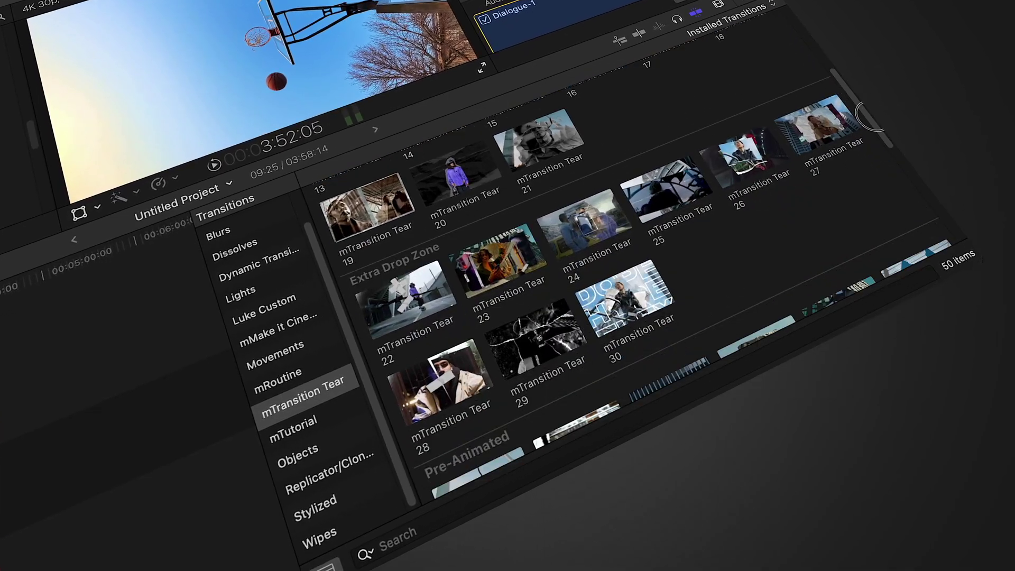
scroll(917, 183, "down", 5)
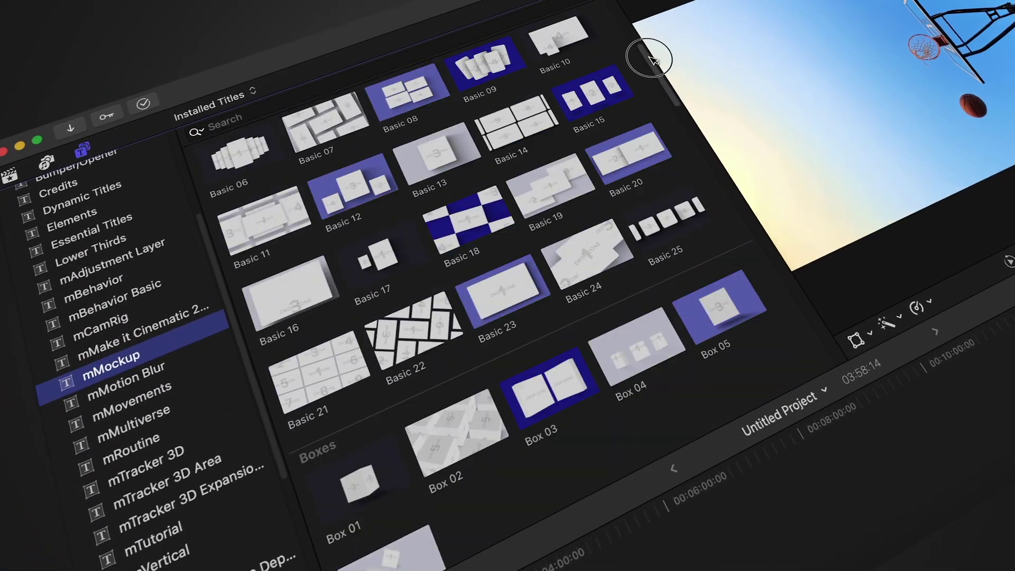
Step: Scroll through the mMockup Basic and Box title layouts
scroll(650, 58, "down", 10)
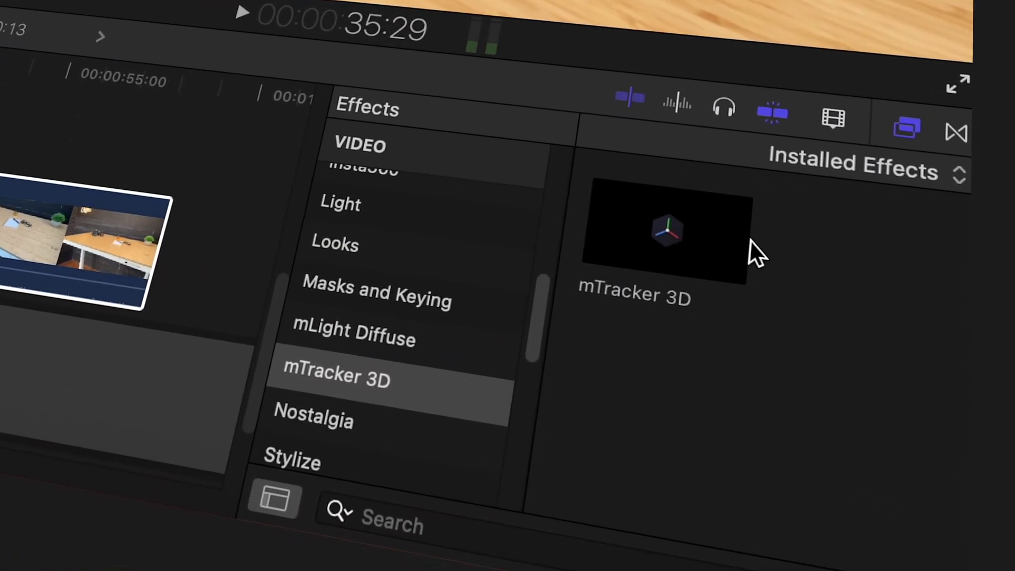
Step: Track IMG_3419 with mTracker 3D, place Title 3D 01 above it and play the DOWNTOWN result
left_click_drag(697, 233, 480, 302)
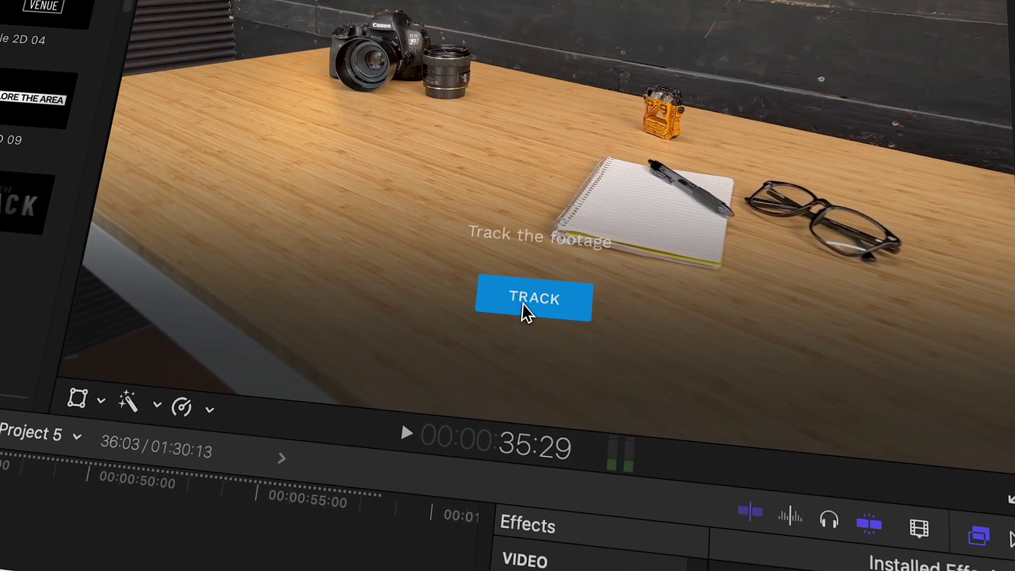
left_click(729, 172)
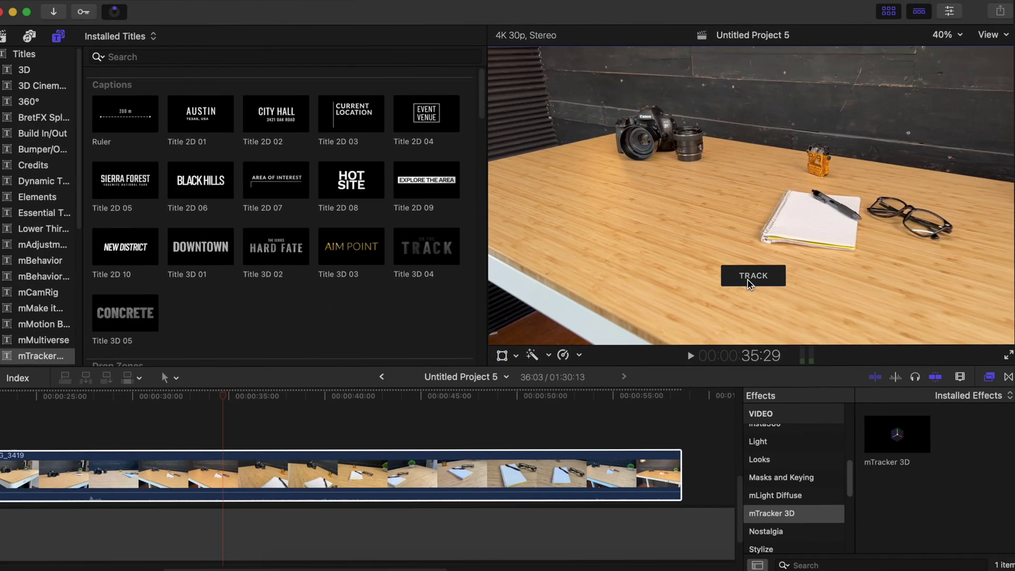
scroll(351, 322, "down", 8)
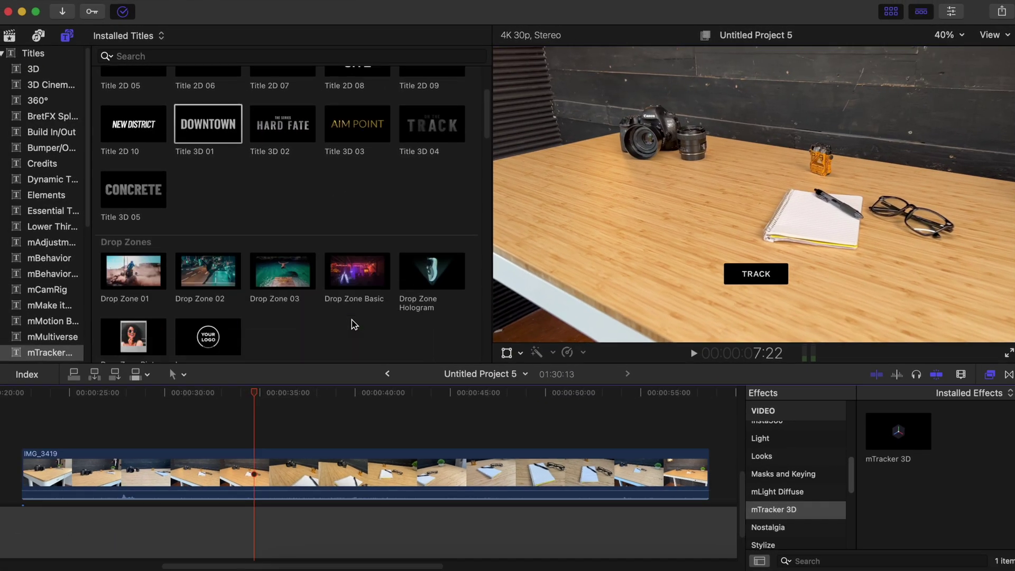
scroll(352, 323, "down", 5)
scroll(351, 321, "up", 15)
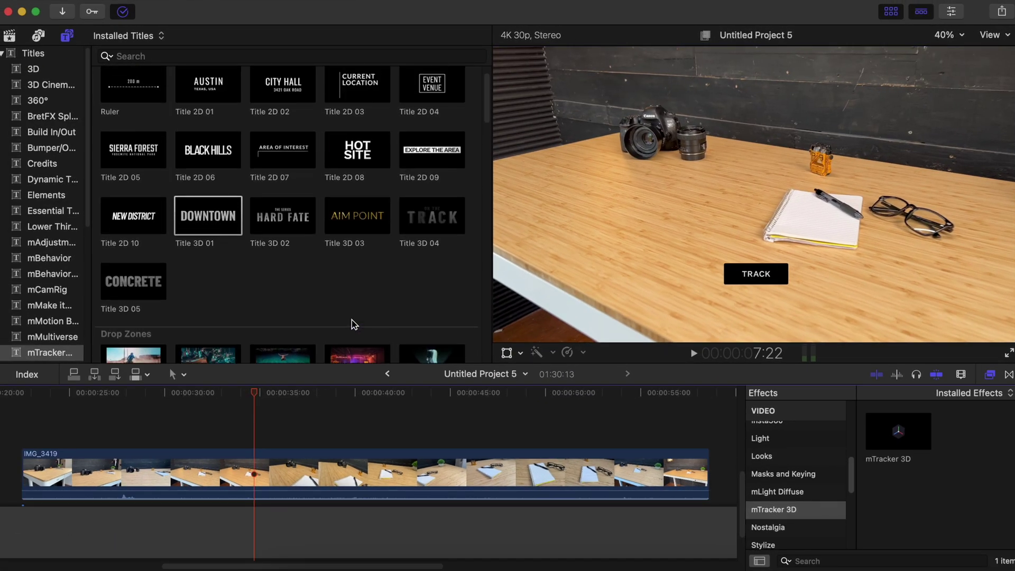
left_click_drag(214, 257, 75, 423)
key("space")
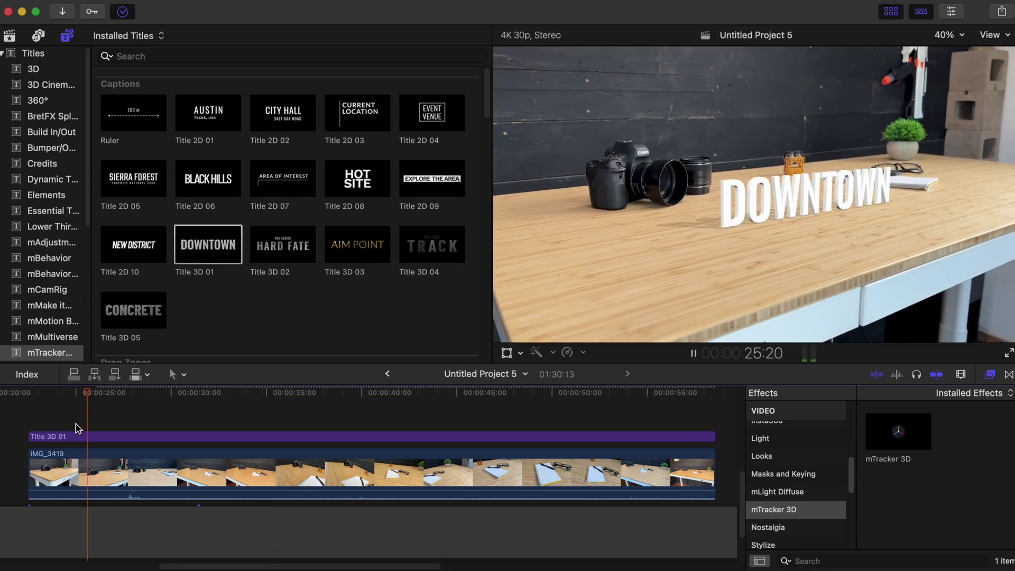